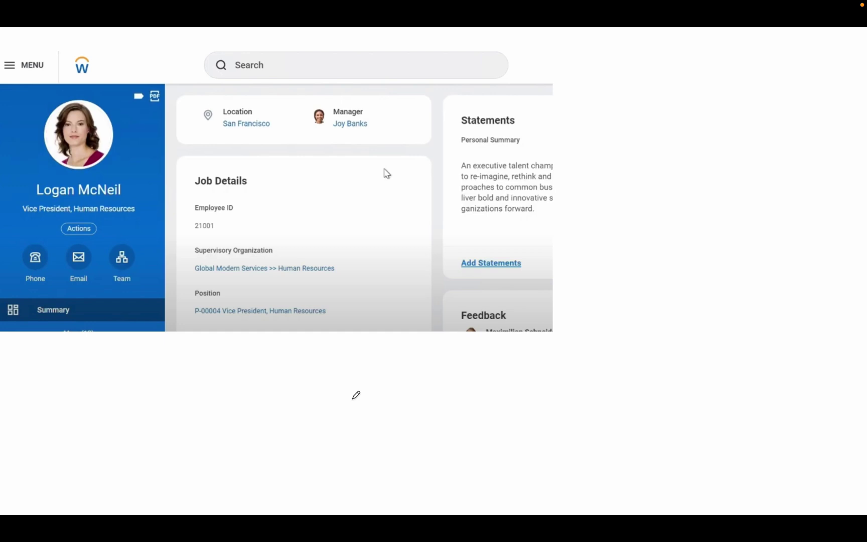
# Step: Expand the profile sidebar's More (10) list so Time Off and the other sections appear
pyautogui.moveTo(13, 123)
pyautogui.mouseDown()
pyautogui.moveTo(152, 119)
pyautogui.moveTo(152, 185)
pyautogui.mouseUp()
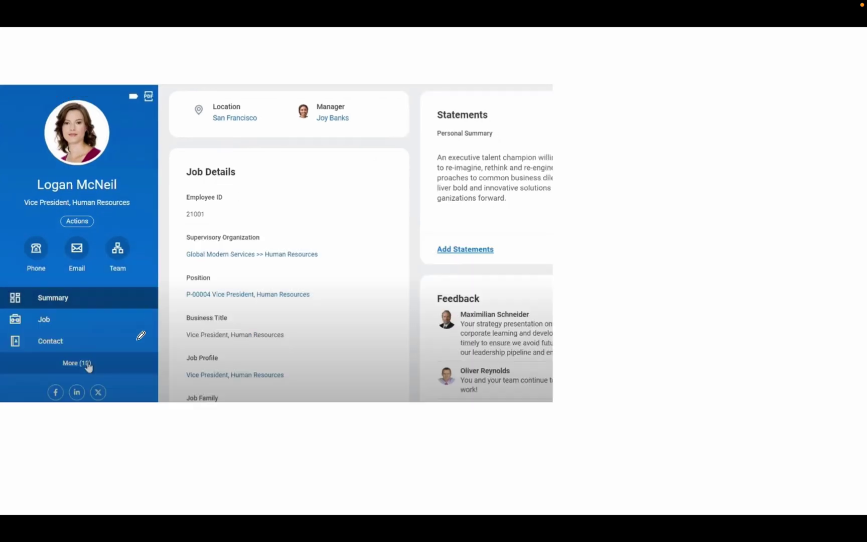
pyautogui.moveTo(54, 367)
pyautogui.mouseDown()
pyautogui.moveTo(104, 359)
pyautogui.moveTo(60, 380)
pyautogui.moveTo(104, 334)
pyautogui.moveTo(78, 372)
pyautogui.moveTo(55, 360)
pyautogui.moveTo(107, 361)
pyautogui.mouseUp()
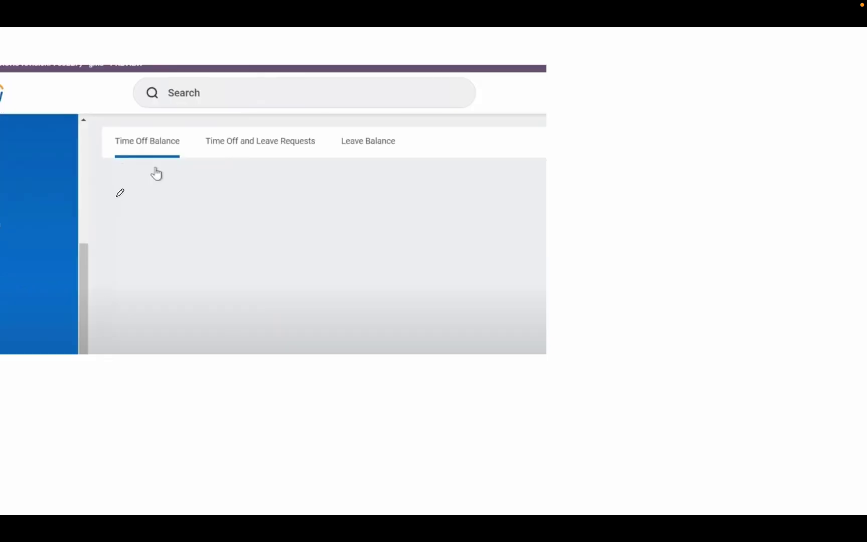
# Step: Open the worker's Time Off section and review the Time Off Balance tab
pyautogui.click(119, 156)
pyautogui.moveTo(134, 146); pyautogui.dragTo(137, 146)
pyautogui.moveTo(201, 159); pyautogui.dragTo(230, 149)
pyautogui.moveTo(349, 156)
pyautogui.mouseDown()
pyautogui.moveTo(362, 161)
pyautogui.moveTo(375, 146)
pyautogui.mouseUp()
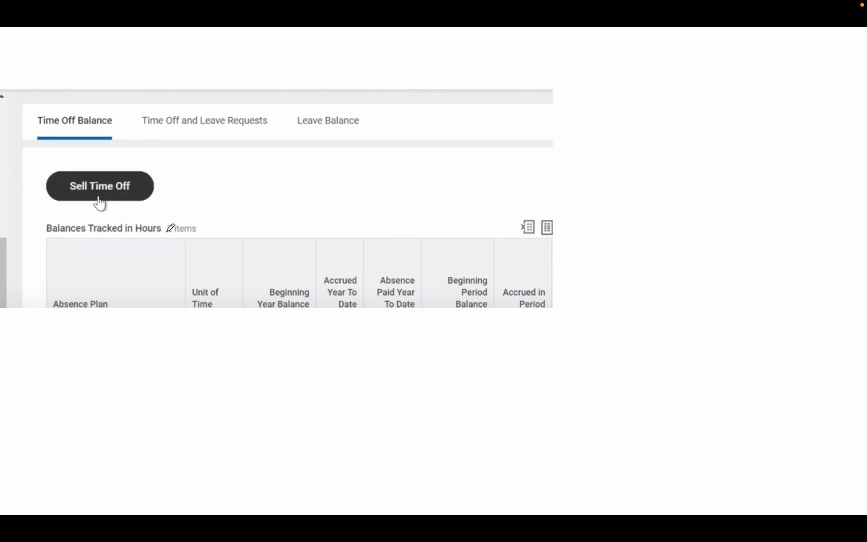
pyautogui.moveTo(157, 184); pyautogui.dragTo(199, 174)
# Step: Switch to the Time Off and Leave Requests tab
pyautogui.moveTo(609, 163); pyautogui.dragTo(638, 200)
pyautogui.click(653, 154)
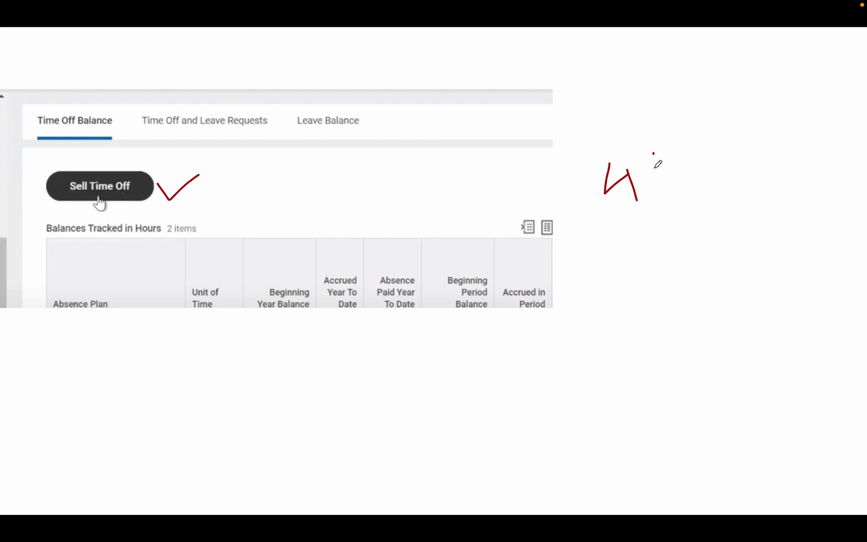
pyautogui.moveTo(648, 143)
pyautogui.mouseDown()
pyautogui.moveTo(658, 146)
pyautogui.moveTo(652, 157)
pyautogui.moveTo(693, 151)
pyautogui.mouseUp()
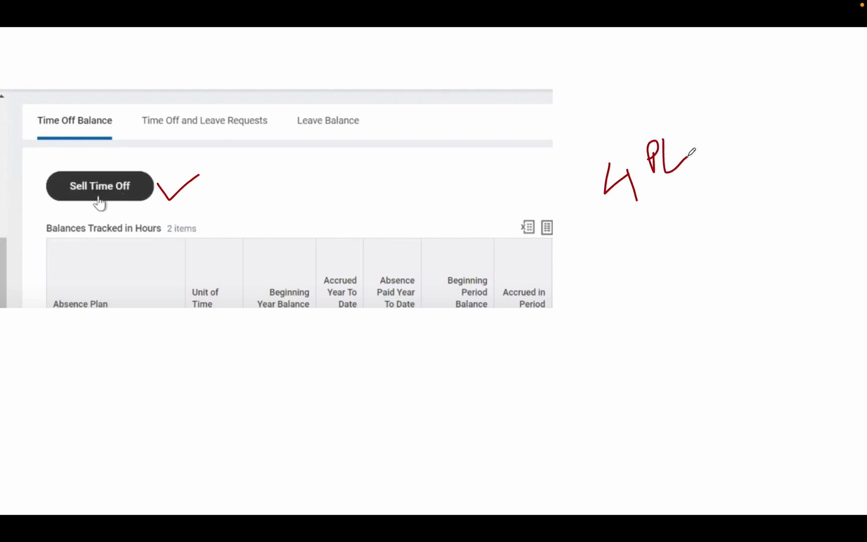
pyautogui.moveTo(619, 226); pyautogui.dragTo(666, 201)
pyautogui.moveTo(577, 160)
pyautogui.mouseDown()
pyautogui.moveTo(650, 212)
pyautogui.moveTo(590, 145)
pyautogui.mouseUp()
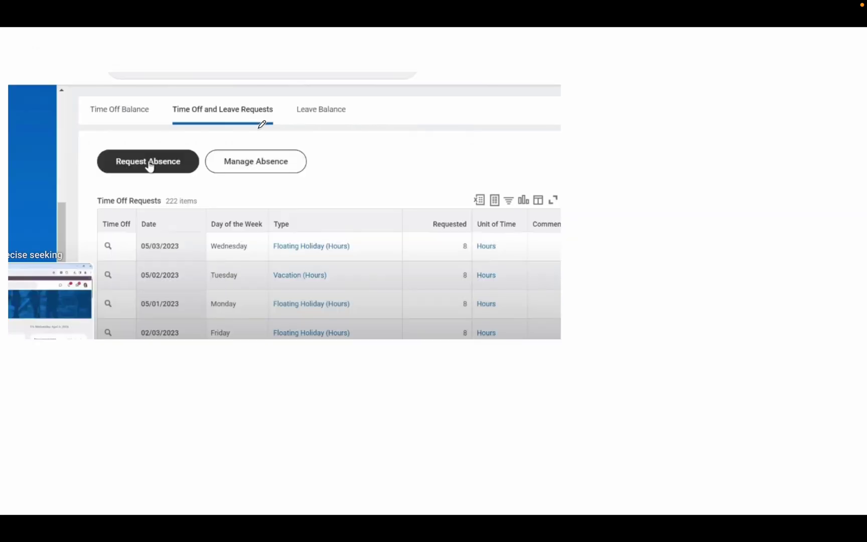
# Step: Start a Request Absence, bringing up its April 2024 calendar
pyautogui.moveTo(109, 160); pyautogui.dragTo(107, 148)
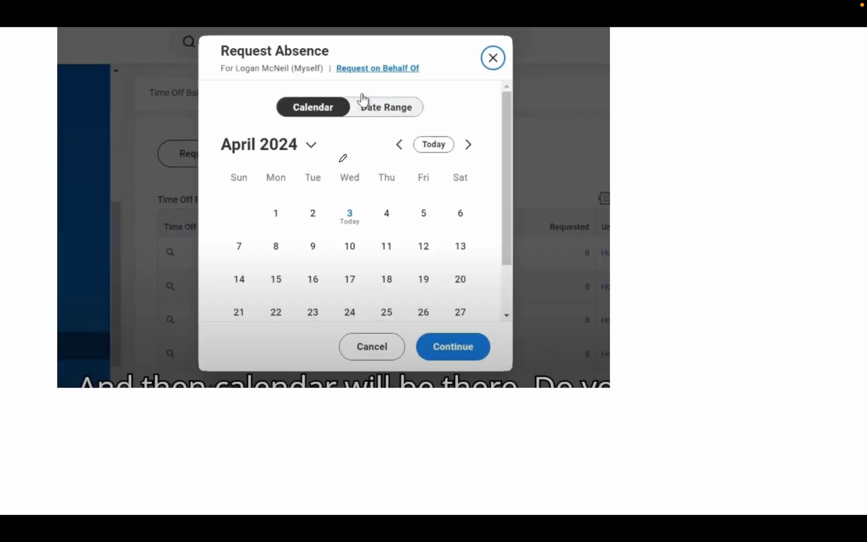
pyautogui.moveTo(226, 219); pyautogui.dragTo(251, 195)
pyautogui.moveTo(236, 291); pyautogui.dragTo(259, 288)
# Step: Select May 15–21 and choose Planned Leave as the Type of Absence
pyautogui.moveTo(442, 357); pyautogui.dragTo(489, 328)
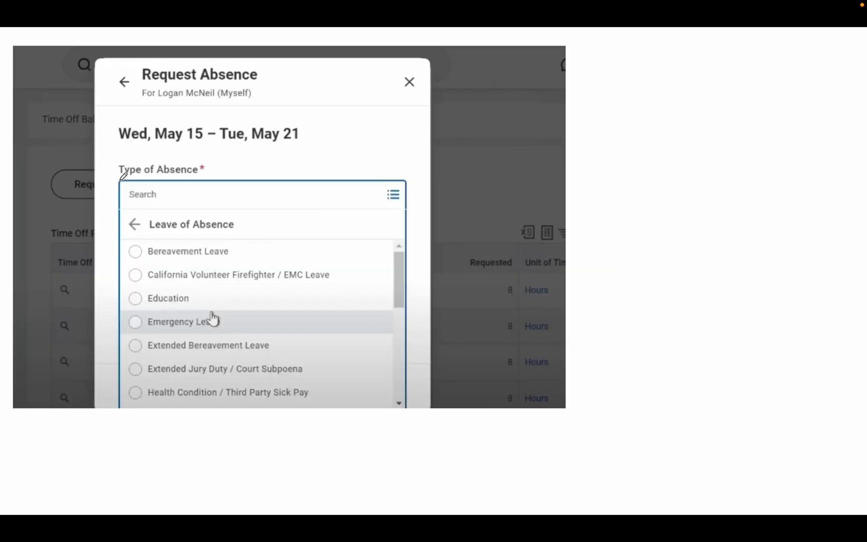
pyautogui.moveTo(120, 180); pyautogui.dragTo(196, 178)
pyautogui.moveTo(617, 146)
pyautogui.mouseDown()
pyautogui.moveTo(613, 171)
pyautogui.moveTo(615, 163)
pyautogui.moveTo(632, 167)
pyautogui.moveTo(643, 151)
pyautogui.mouseUp()
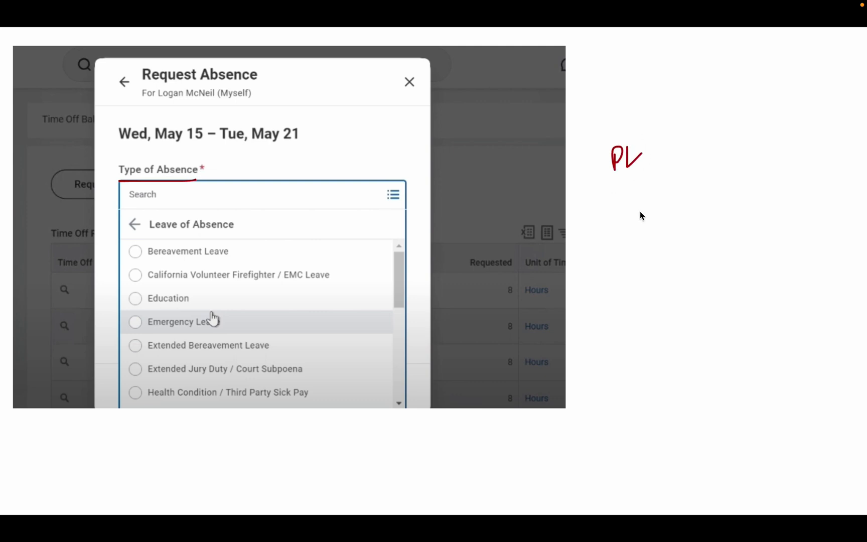
pyautogui.moveTo(633, 191)
pyautogui.mouseDown()
pyautogui.moveTo(660, 208)
pyautogui.moveTo(678, 188)
pyautogui.mouseUp()
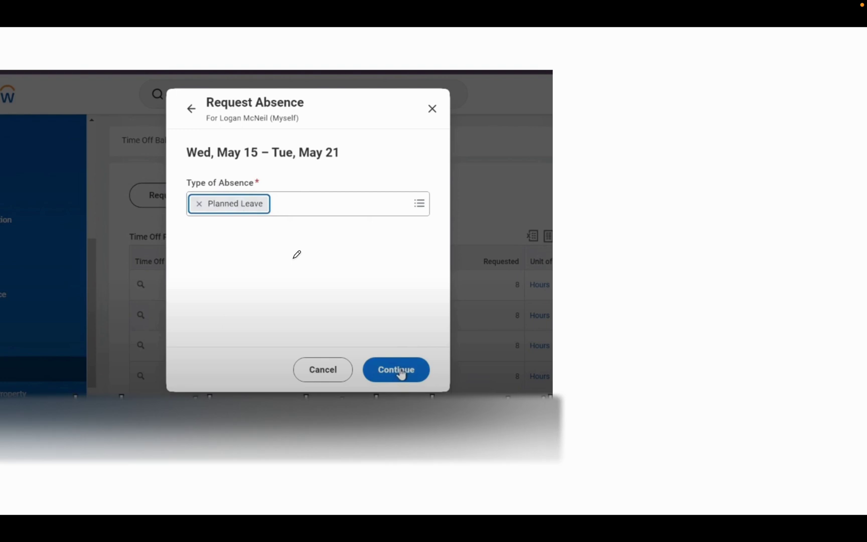
# Step: Open the full Request Absence form and check the Planned Leave type and 05/15–05/21/2024 dates
pyautogui.moveTo(389, 340); pyautogui.dragTo(394, 344)
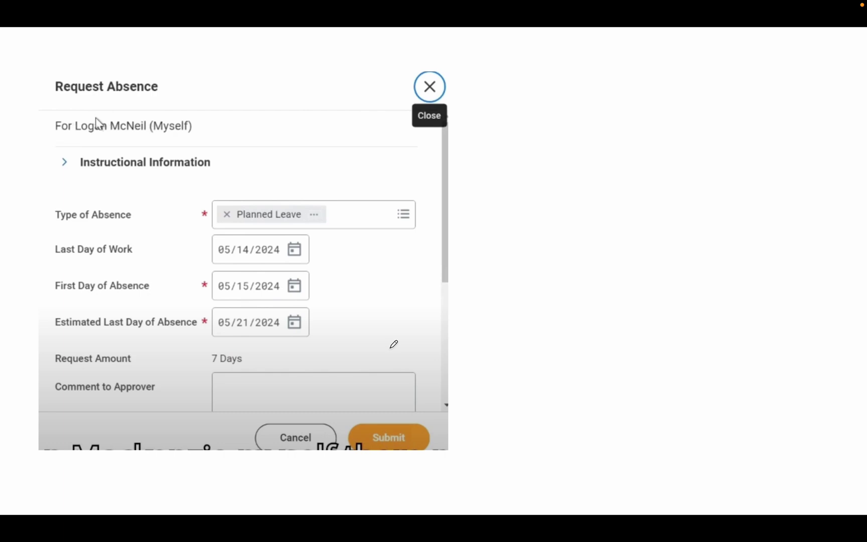
pyautogui.moveTo(154, 225); pyautogui.dragTo(189, 200)
pyautogui.moveTo(347, 222); pyautogui.dragTo(386, 184)
pyautogui.moveTo(152, 259); pyautogui.dragTo(178, 238)
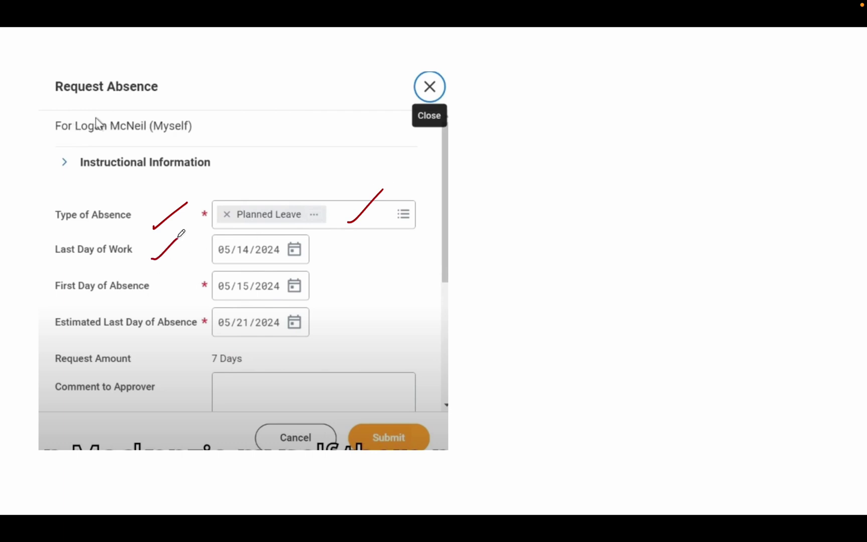
pyautogui.moveTo(162, 291); pyautogui.dragTo(186, 275)
pyautogui.moveTo(92, 337); pyautogui.dragTo(126, 337)
# Step: Check Last Day of Work 05/14/2024 and the 7-day Request Amount
pyautogui.moveTo(323, 247); pyautogui.dragTo(337, 247)
pyautogui.moveTo(235, 264); pyautogui.dragTo(243, 264)
pyautogui.moveTo(236, 298)
pyautogui.mouseDown()
pyautogui.moveTo(244, 297)
pyautogui.moveTo(221, 299)
pyautogui.moveTo(279, 296)
pyautogui.mouseUp()
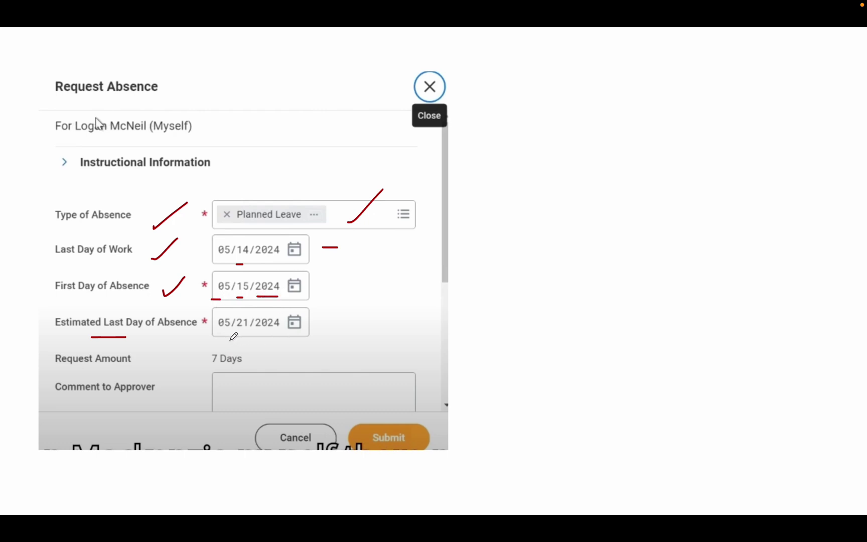
pyautogui.moveTo(226, 340); pyautogui.dragTo(276, 339)
pyautogui.click(249, 360)
pyautogui.moveTo(249, 361); pyautogui.dragTo(270, 345)
pyautogui.moveTo(372, 425); pyautogui.dragTo(350, 417)
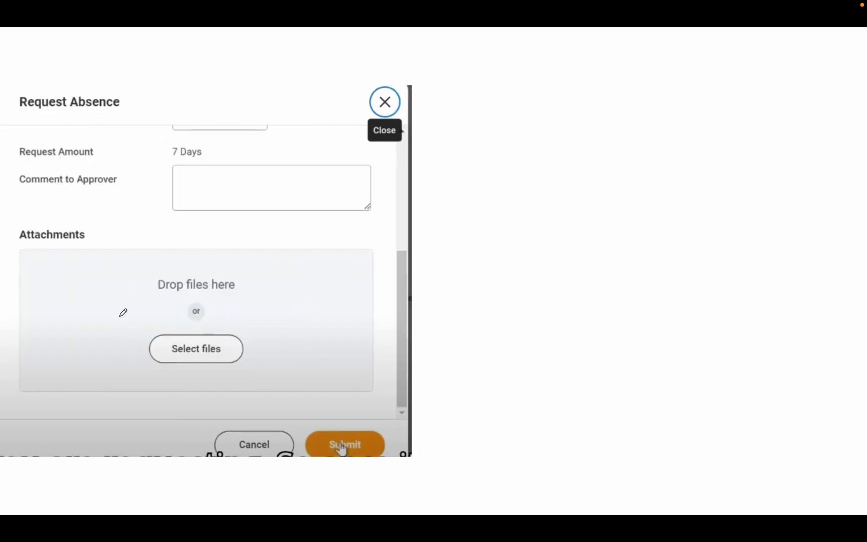
pyautogui.moveTo(121, 317)
pyautogui.mouseDown()
pyautogui.moveTo(258, 319)
pyautogui.moveTo(121, 304)
pyautogui.mouseUp()
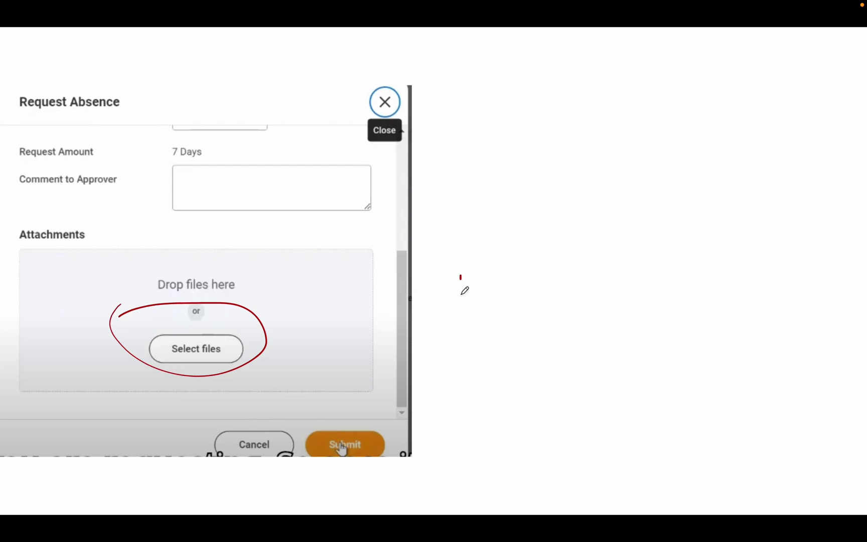
pyautogui.moveTo(461, 298)
pyautogui.mouseDown()
pyautogui.moveTo(462, 270)
pyautogui.moveTo(479, 271)
pyautogui.moveTo(488, 287)
pyautogui.mouseUp()
pyautogui.moveTo(316, 431)
pyautogui.mouseDown()
pyautogui.moveTo(333, 424)
pyautogui.moveTo(323, 407)
pyautogui.mouseUp()
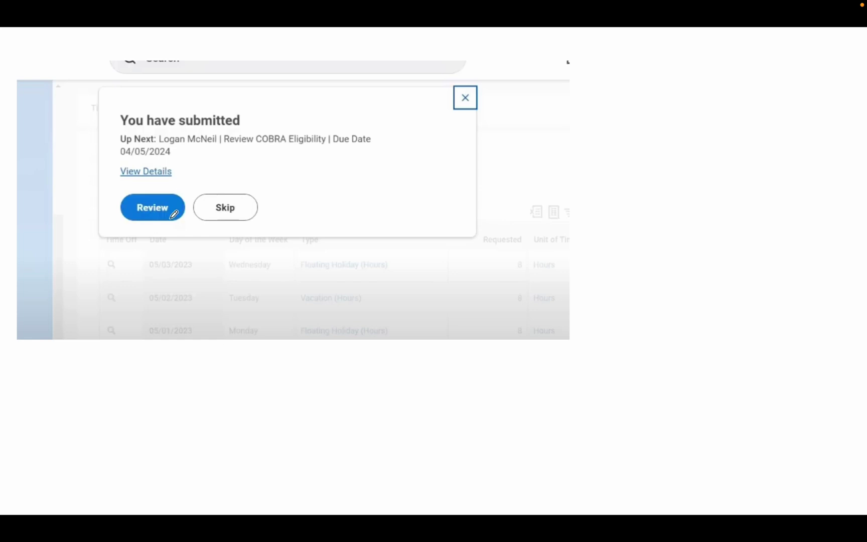
# Step: Submit the request and confirm Planned Leave 05/15/2024–05/21/2024 under Leave of Absence Requests
pyautogui.moveTo(126, 189); pyautogui.dragTo(185, 180)
pyautogui.moveTo(112, 172); pyautogui.dragTo(146, 198)
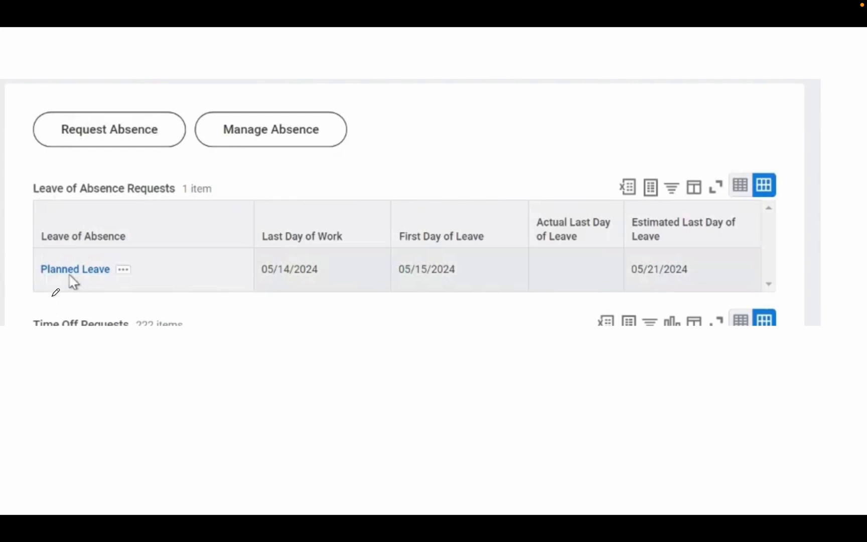
pyautogui.moveTo(38, 290); pyautogui.dragTo(126, 290)
pyautogui.moveTo(267, 283)
pyautogui.mouseDown()
pyautogui.moveTo(311, 283)
pyautogui.moveTo(321, 255)
pyautogui.mouseUp()
pyautogui.moveTo(410, 249); pyautogui.dragTo(458, 249)
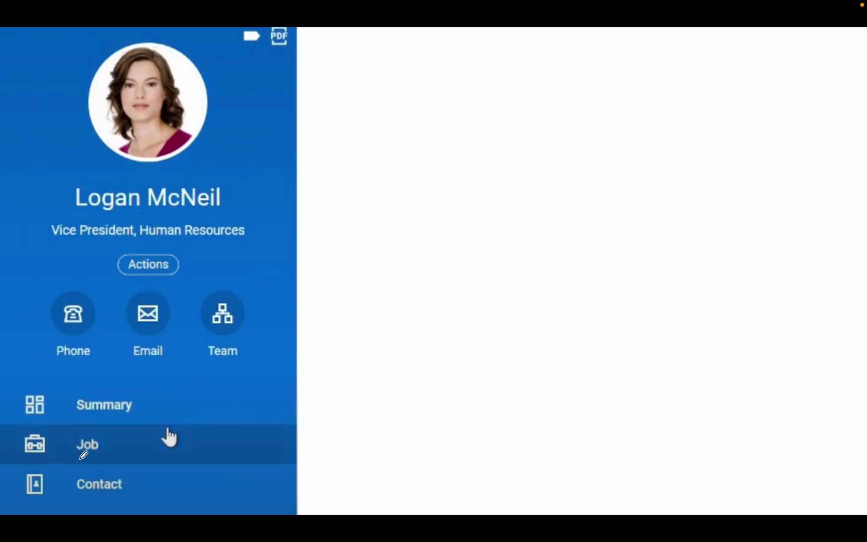
# Step: Go to the Job section and show the More dropdown containing Worker History
pyautogui.moveTo(69, 448)
pyautogui.mouseDown()
pyautogui.moveTo(93, 428)
pyautogui.moveTo(110, 443)
pyautogui.moveTo(75, 452)
pyautogui.mouseUp()
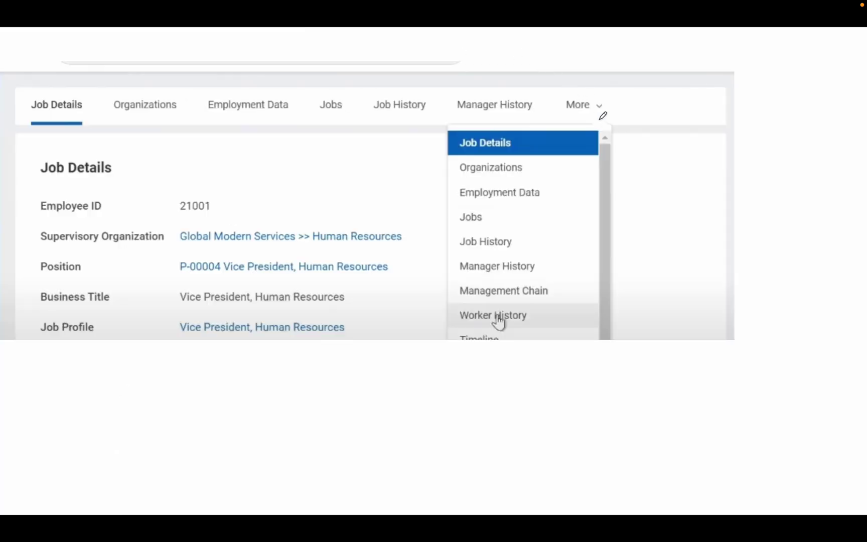
pyautogui.moveTo(551, 104)
pyautogui.mouseDown()
pyautogui.moveTo(574, 123)
pyautogui.moveTo(566, 111)
pyautogui.mouseUp()
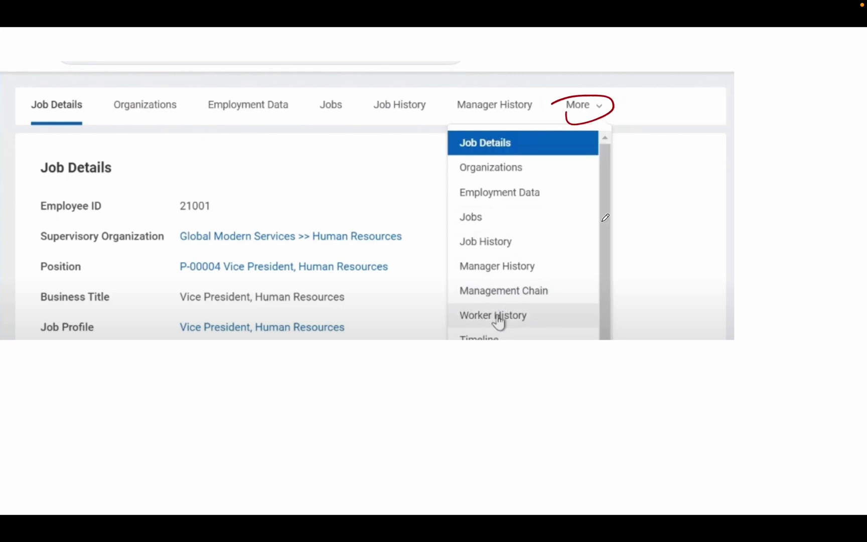
pyautogui.moveTo(538, 312); pyautogui.dragTo(563, 295)
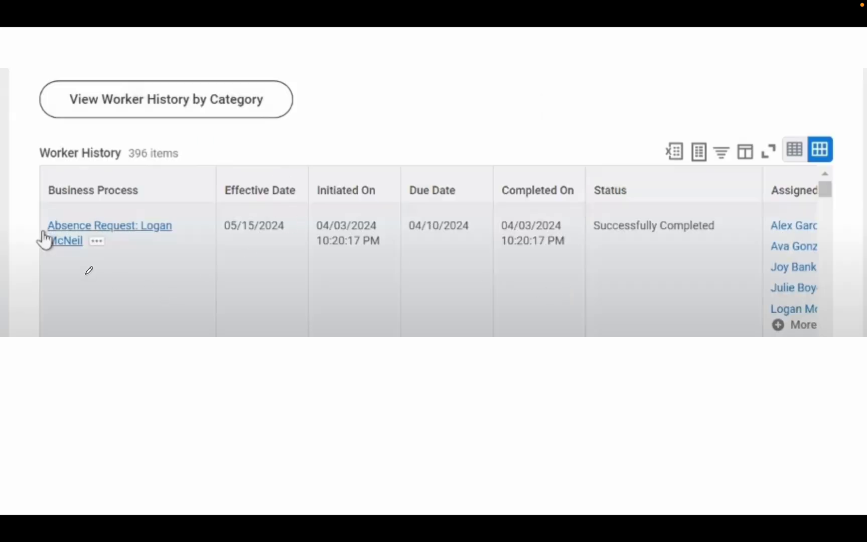
# Step: Check Worker History's Absence Request row: completed 04/03/2024, effective 05/15/2024, Successfully Completed
pyautogui.moveTo(86, 273); pyautogui.dragTo(145, 237)
pyautogui.moveTo(237, 246); pyautogui.dragTo(274, 245)
pyautogui.moveTo(344, 275); pyautogui.dragTo(383, 267)
pyautogui.moveTo(420, 249); pyautogui.dragTo(454, 248)
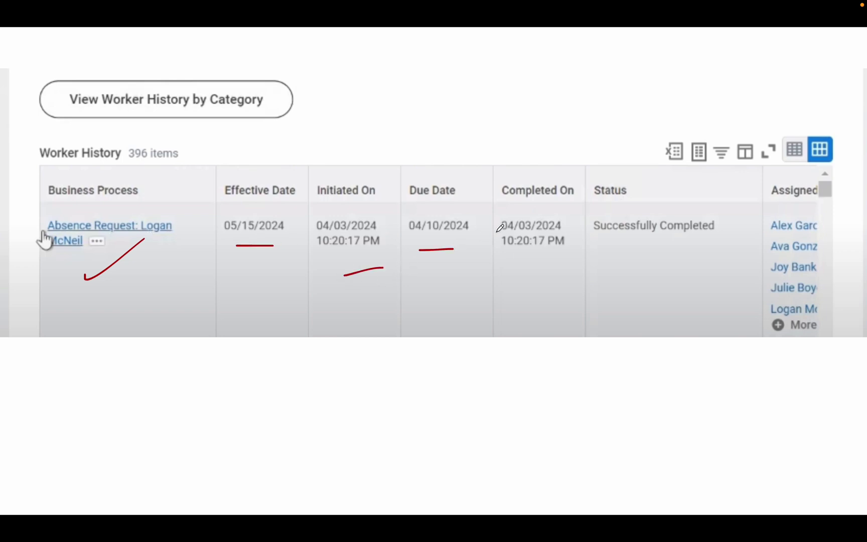
pyautogui.moveTo(605, 247); pyautogui.dragTo(662, 246)
pyautogui.moveTo(768, 209)
pyautogui.mouseDown()
pyautogui.moveTo(776, 259)
pyautogui.moveTo(763, 302)
pyautogui.mouseUp()
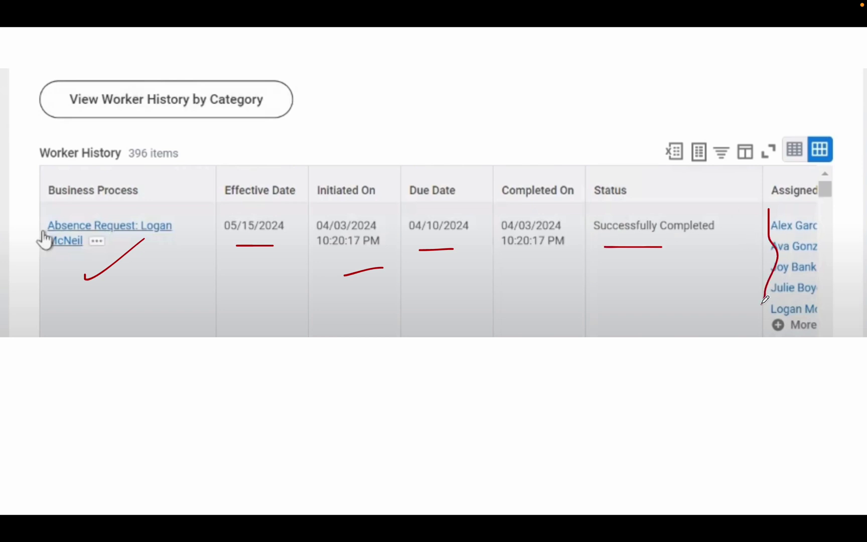
pyautogui.moveTo(746, 339); pyautogui.dragTo(787, 329)
pyautogui.press('Escape')
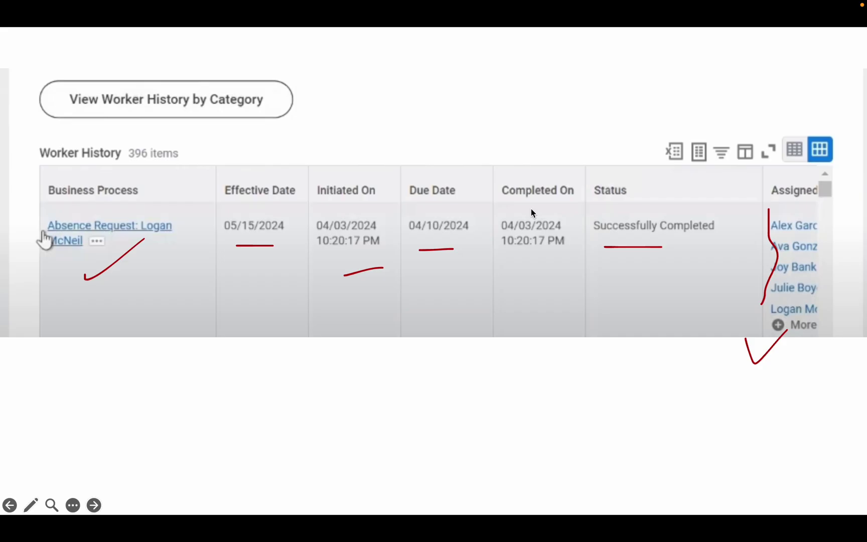